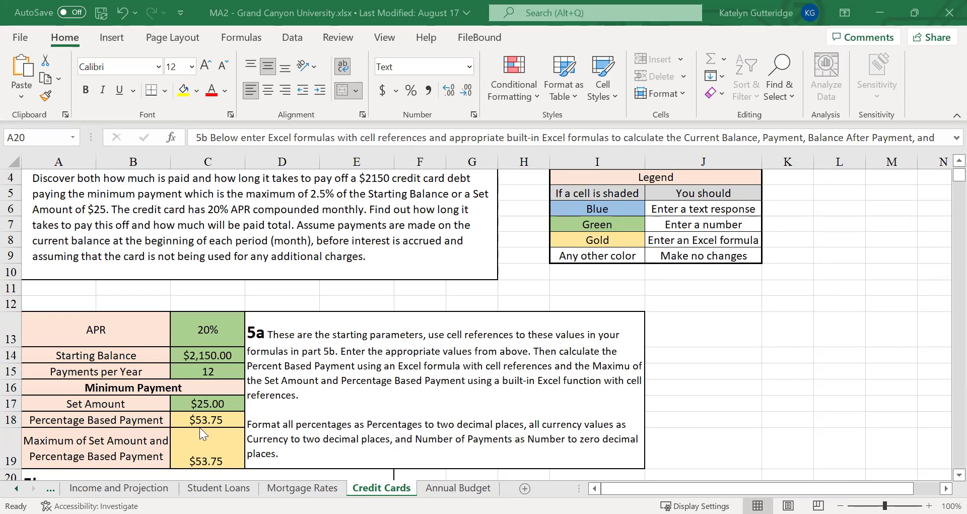
{"action": "scroll", "coordinate": [199, 427], "scroll_direction": "down", "scroll_amount": 3}
{"action": "scroll", "coordinate": [296, 378], "scroll_direction": "down", "scroll_amount": 1}
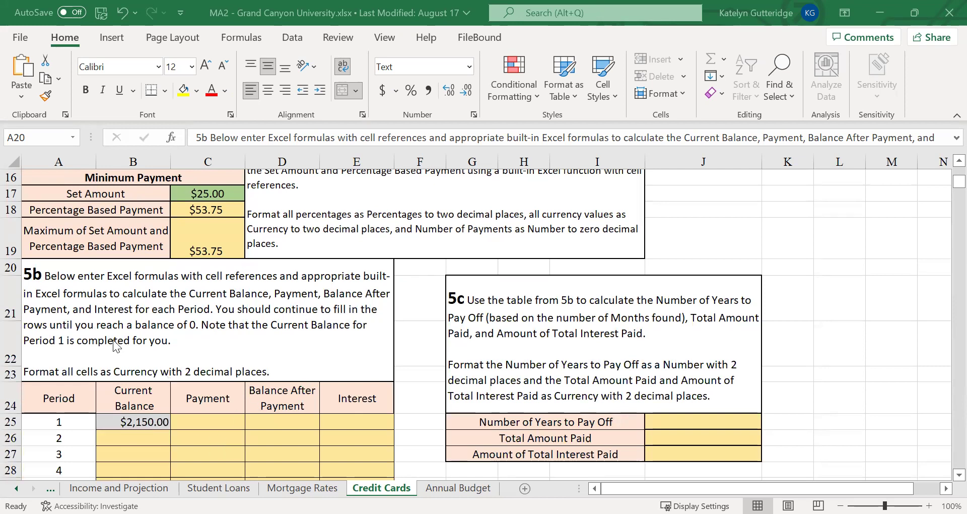
{"action": "scroll", "coordinate": [91, 308], "scroll_direction": "up", "scroll_amount": 2}
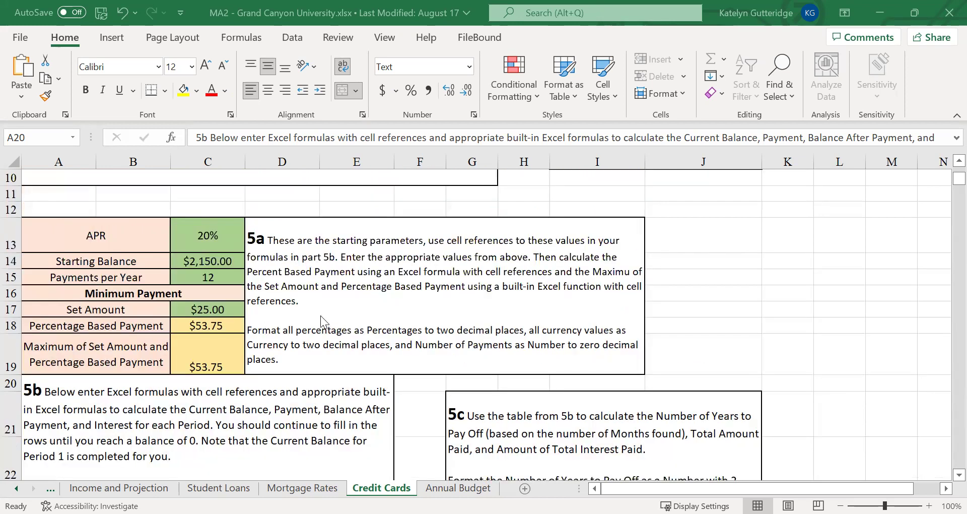
{"action": "scroll", "coordinate": [320, 315], "scroll_direction": "down", "scroll_amount": 2}
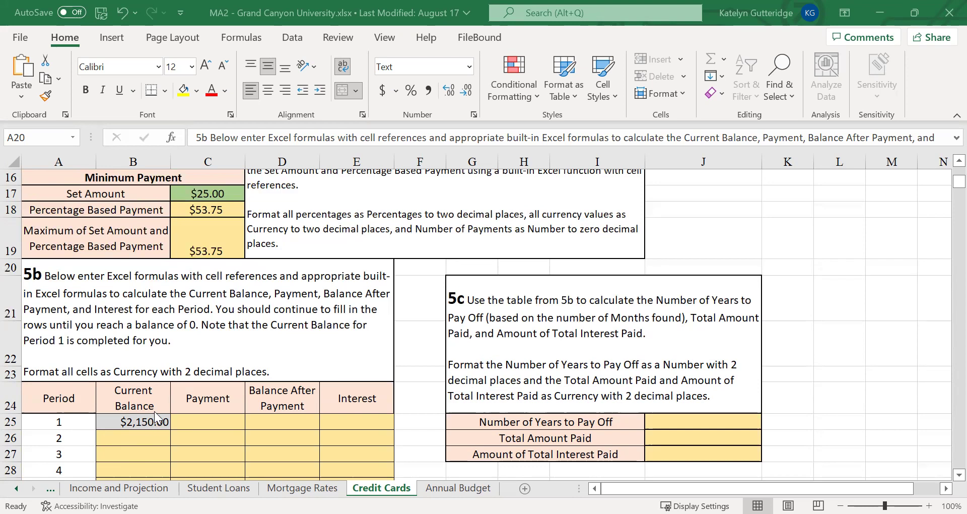
{"action": "scroll", "coordinate": [154, 421], "scroll_direction": "up", "scroll_amount": 1}
{"action": "left_click", "coordinate": [215, 209]}
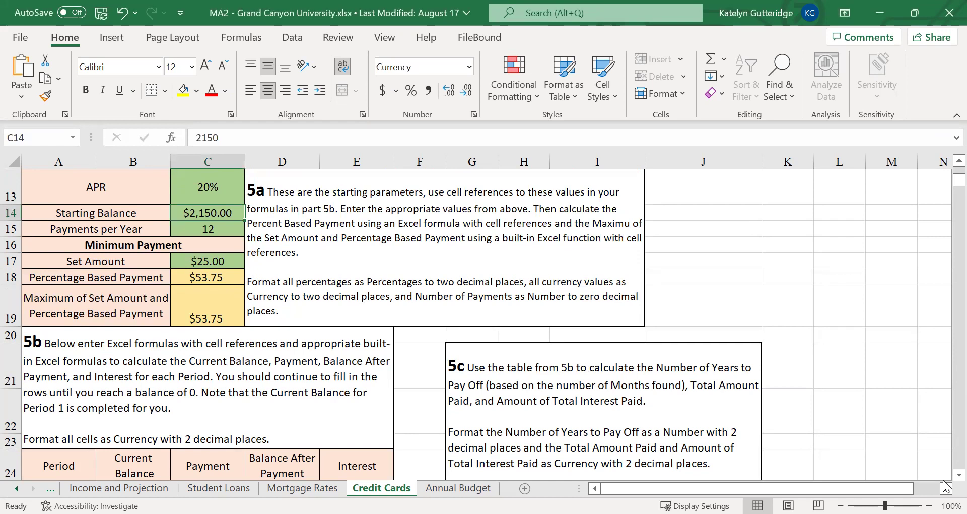
{"action": "scroll", "coordinate": [945, 478], "scroll_direction": "down", "scroll_amount": 1}
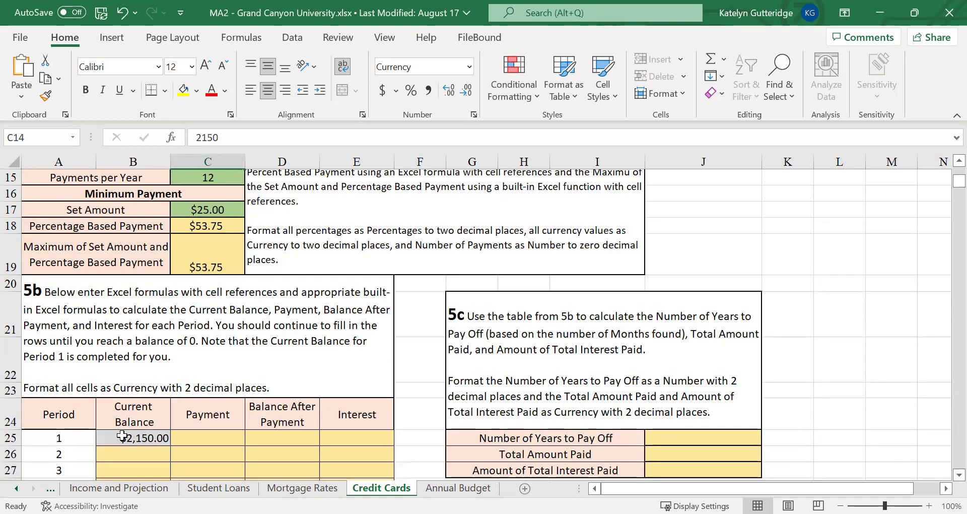
{"action": "left_click", "coordinate": [123, 436]}
{"action": "left_click", "coordinate": [191, 433]}
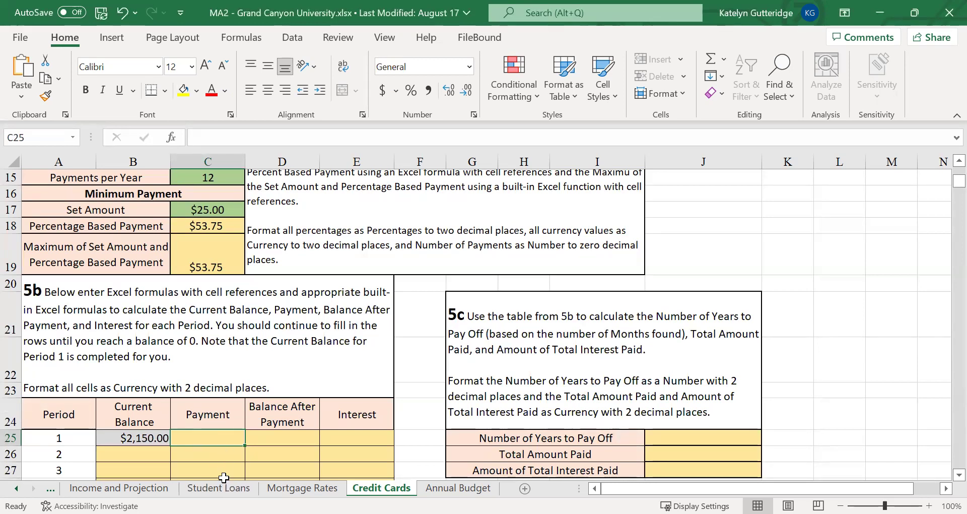
Step: Enter period 1–2 formulas giving $53.75 payments, a $2,096.25 balance and $34.94 interest
{"action": "left_click", "coordinate": [286, 439]}
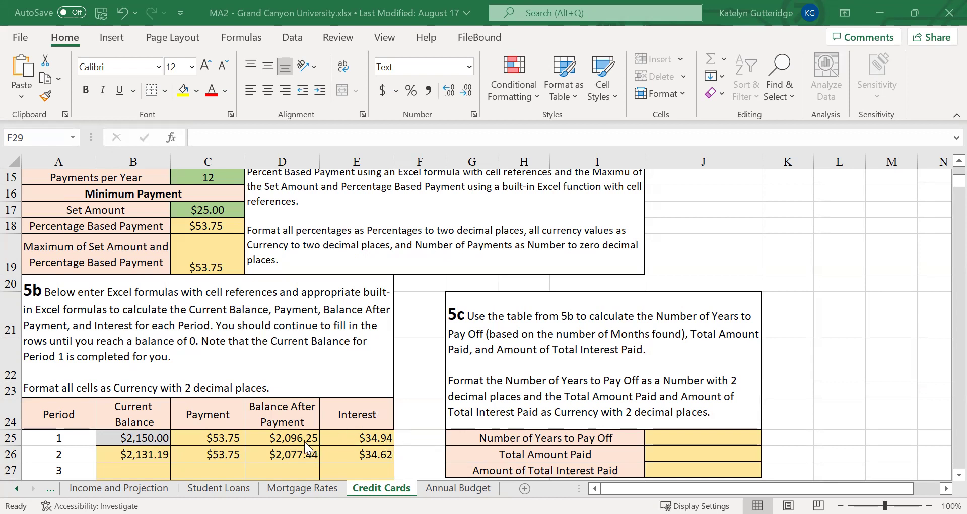
{"action": "scroll", "coordinate": [224, 218], "scroll_direction": "up", "scroll_amount": 1}
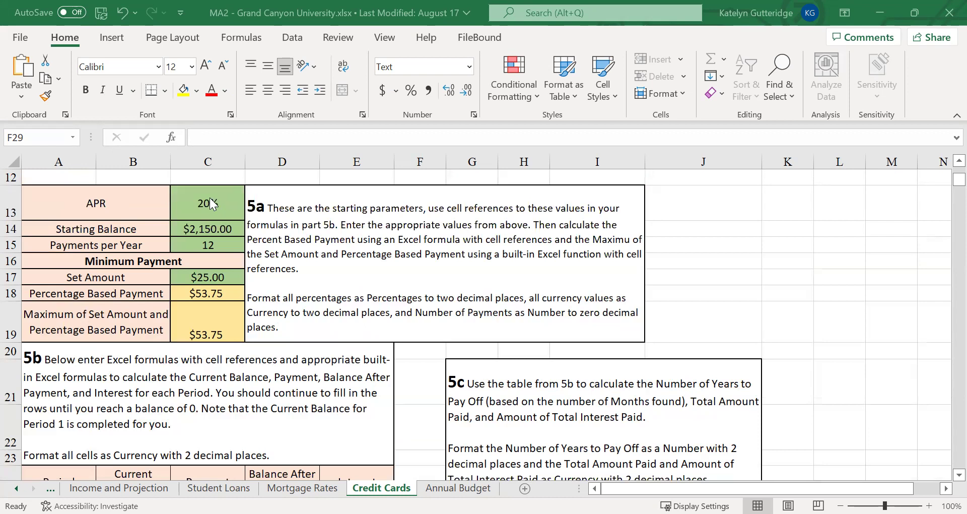
{"action": "scroll", "coordinate": [337, 341], "scroll_direction": "down", "scroll_amount": 2}
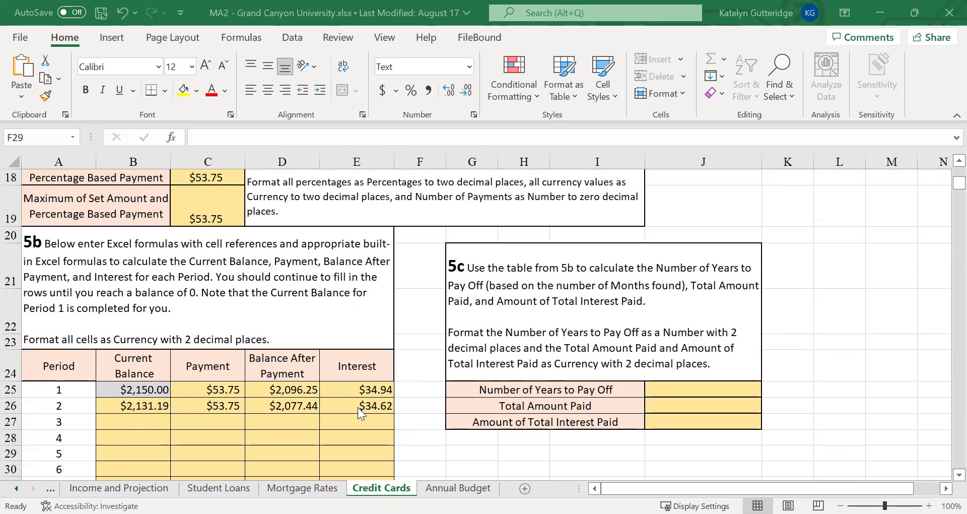
{"action": "scroll", "coordinate": [303, 407], "scroll_direction": "up", "scroll_amount": 2}
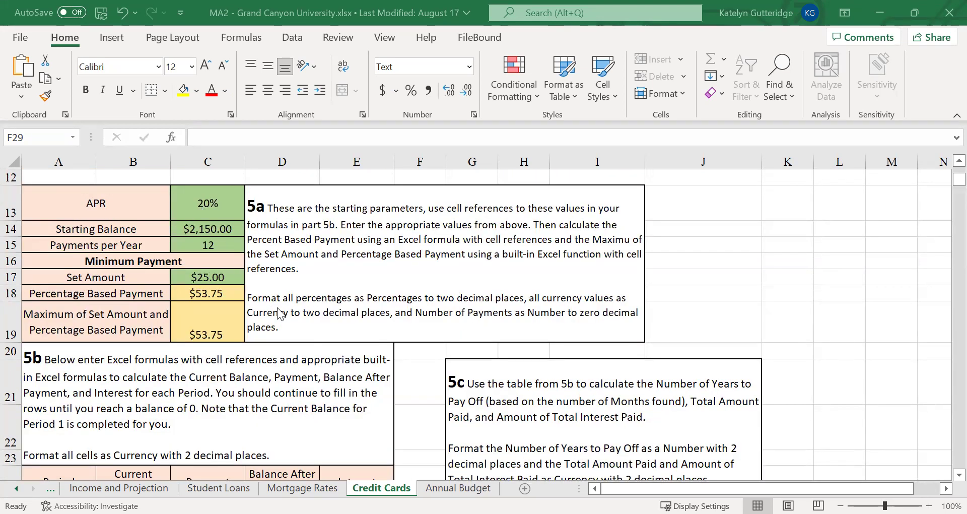
{"action": "scroll", "coordinate": [288, 308], "scroll_direction": "down", "scroll_amount": 1}
{"action": "scroll", "coordinate": [289, 308], "scroll_direction": "down", "scroll_amount": 1}
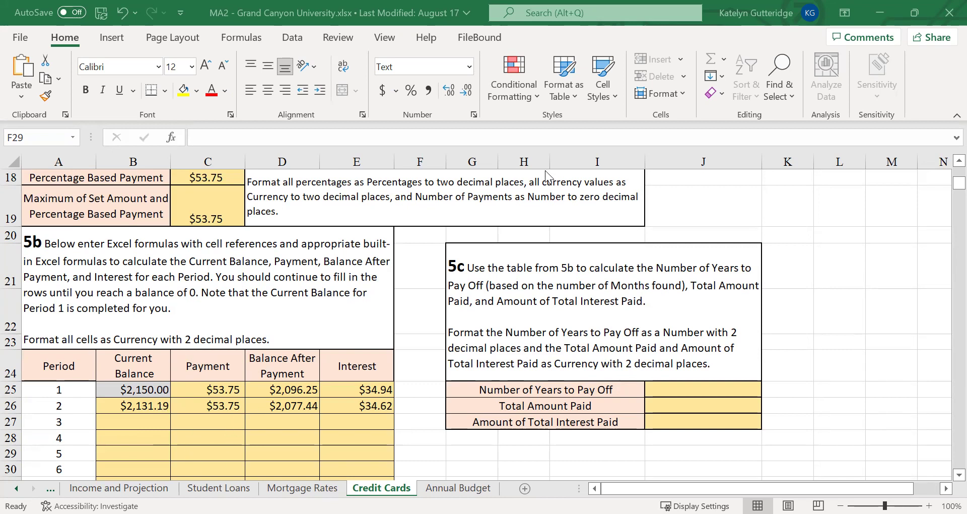
Step: Fill the row 26 payoff formulas down through row 89 and zoom the sheet to 120%
{"action": "key", "text": "ctrl+z"}
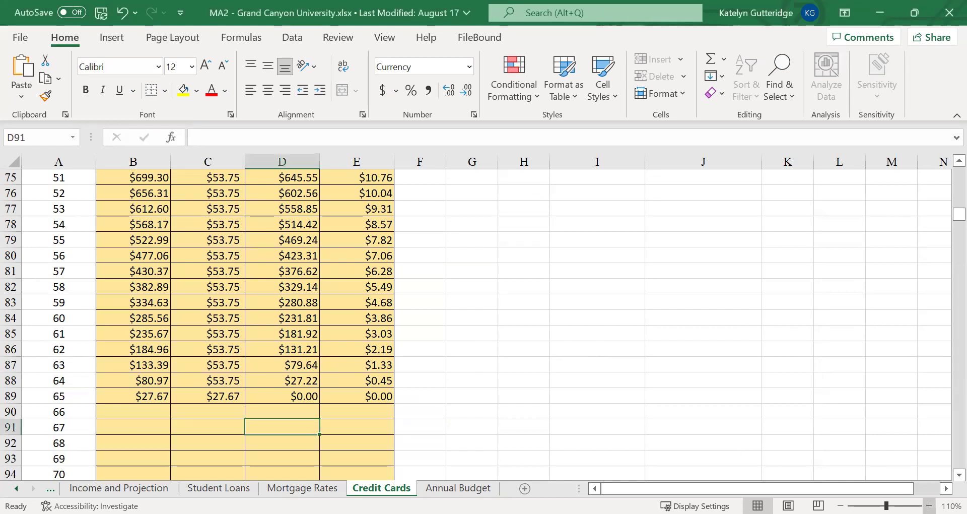
{"action": "left_click", "coordinate": [929, 505]}
{"action": "left_click", "coordinate": [929, 505]}
{"action": "left_click_drag", "start_coordinate": [853, 488], "coordinate": [824, 488]}
Step: Verify the final rows: period 65, its $0.00 balance and the $27.67 last payment
{"action": "left_click", "coordinate": [128, 444]}
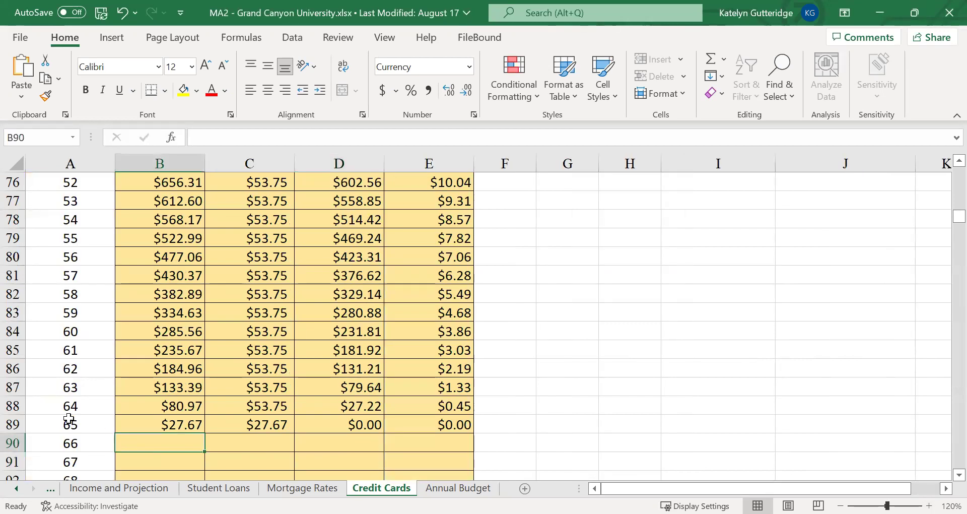
{"action": "left_click", "coordinate": [65, 424]}
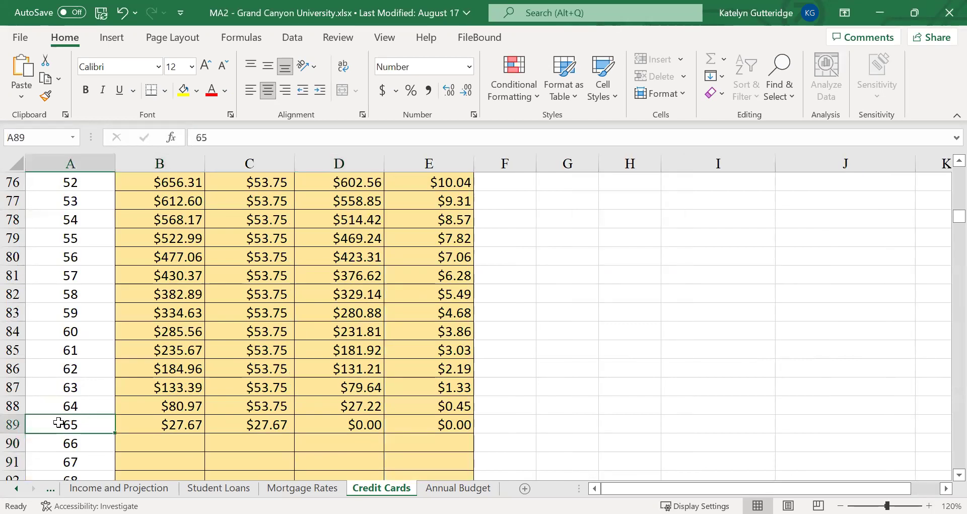
{"action": "left_click", "coordinate": [190, 429]}
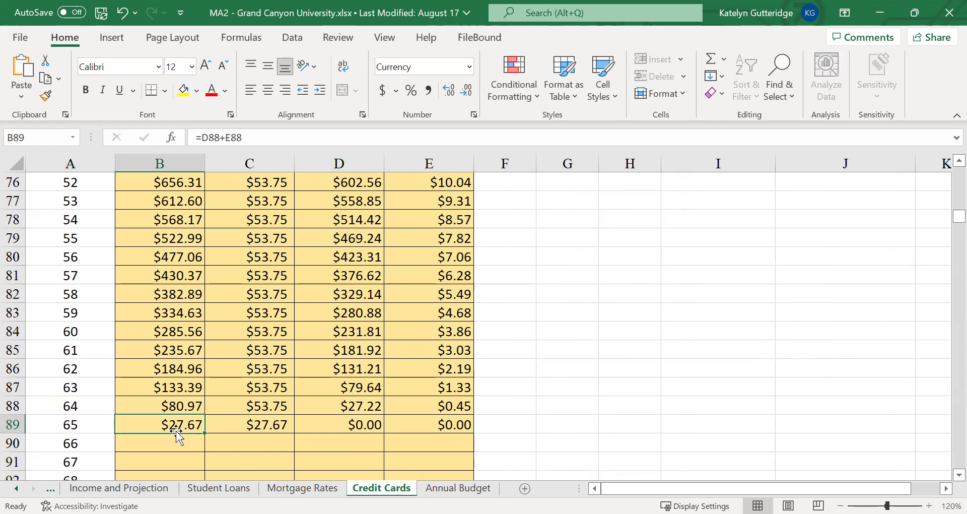
{"action": "left_click", "coordinate": [233, 408]}
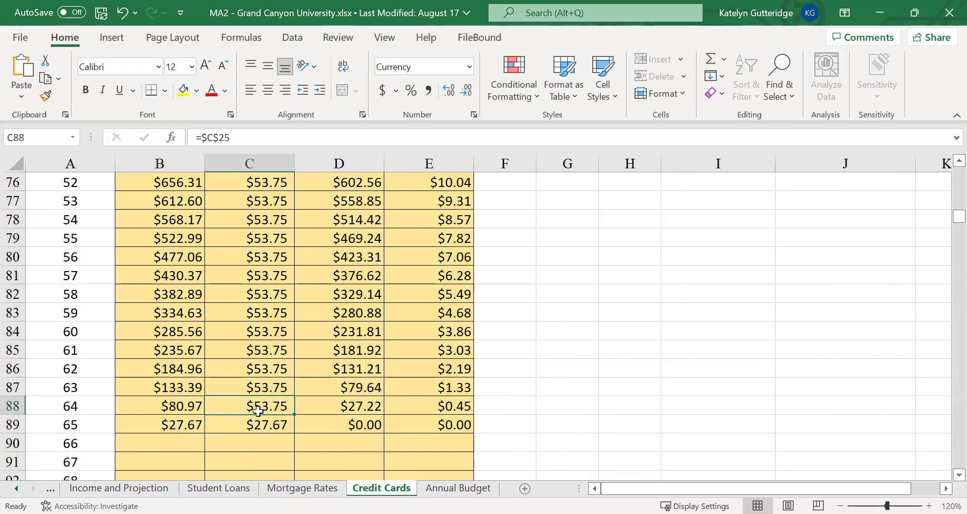
{"action": "left_click", "coordinate": [277, 442]}
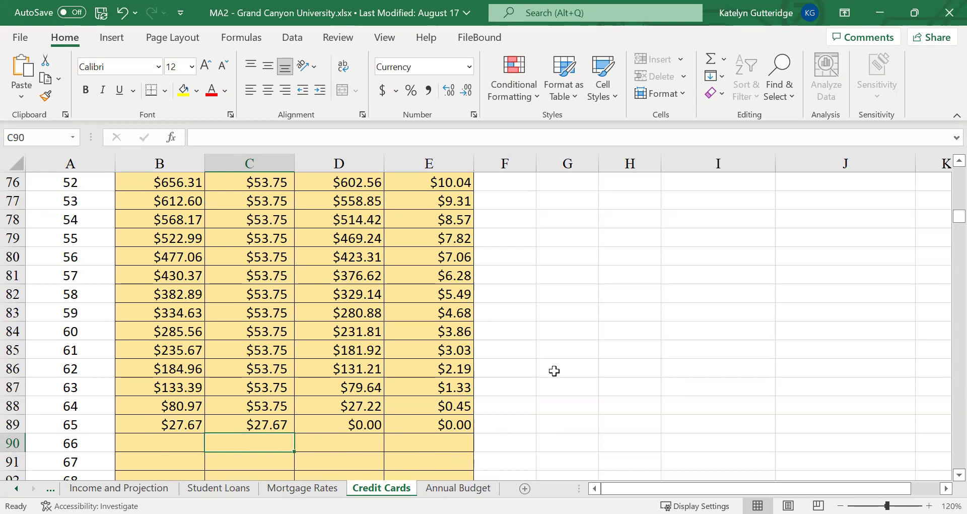
{"action": "scroll", "coordinate": [554, 371], "scroll_direction": "up", "scroll_amount": 20}
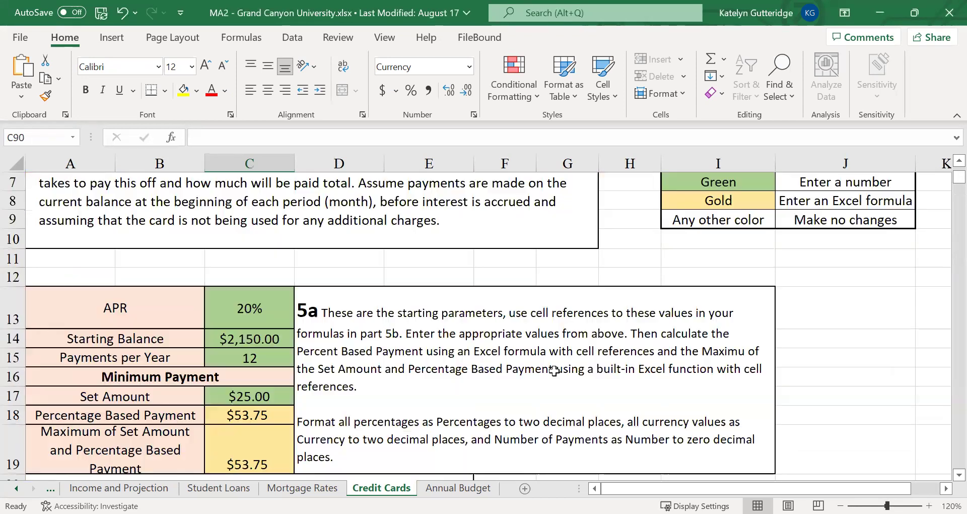
{"action": "scroll", "coordinate": [554, 370], "scroll_direction": "down", "scroll_amount": 3}
{"action": "scroll", "coordinate": [431, 394], "scroll_direction": "down", "scroll_amount": 2}
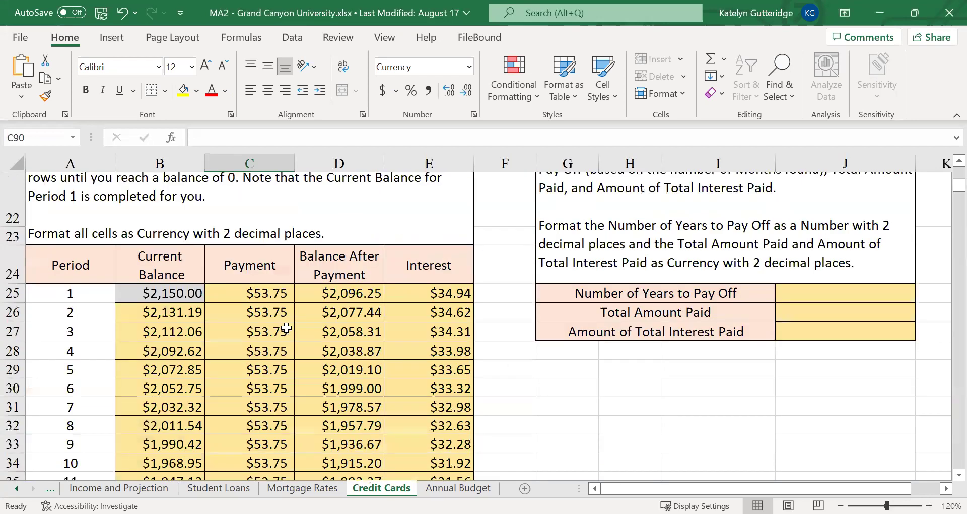
{"action": "scroll", "coordinate": [647, 371], "scroll_direction": "up", "scroll_amount": 2}
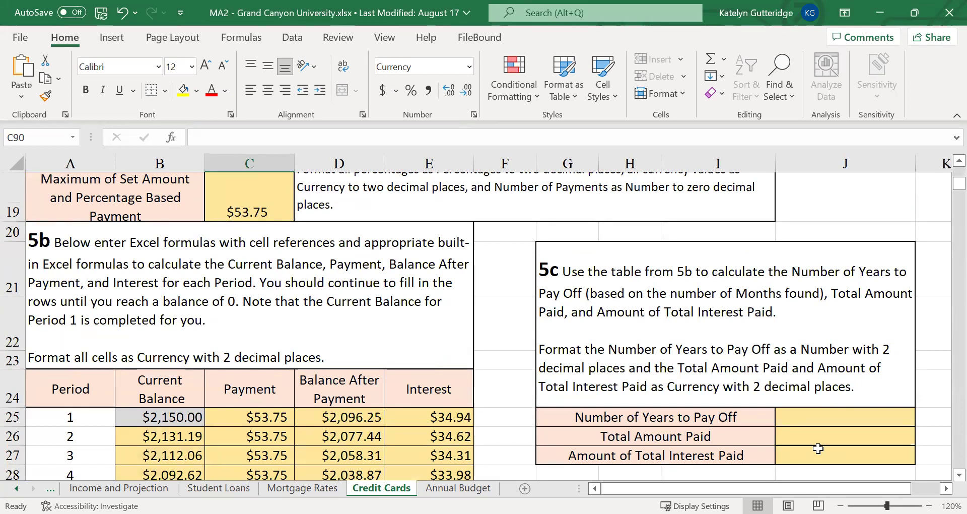
{"action": "left_click", "coordinate": [827, 412]}
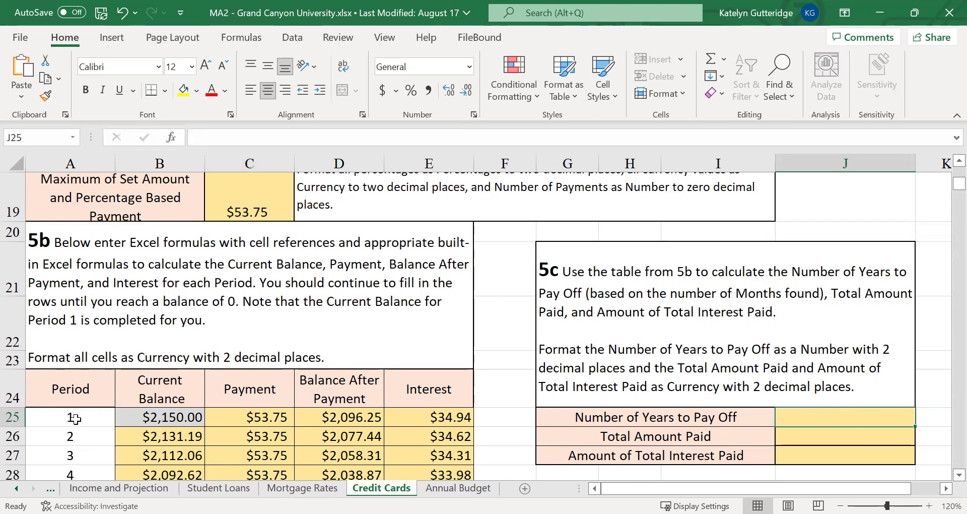
{"action": "scroll", "coordinate": [74, 418], "scroll_direction": "down", "scroll_amount": 2}
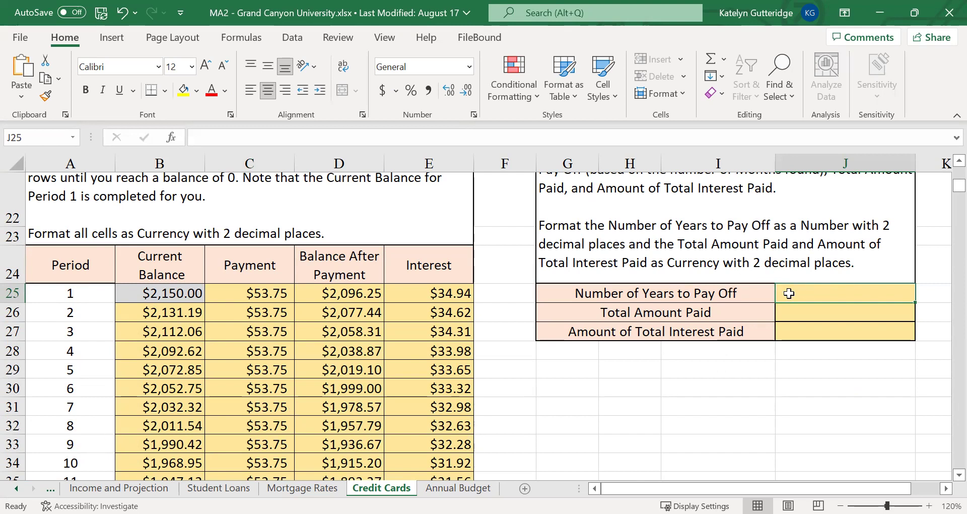
{"action": "left_click", "coordinate": [797, 309]}
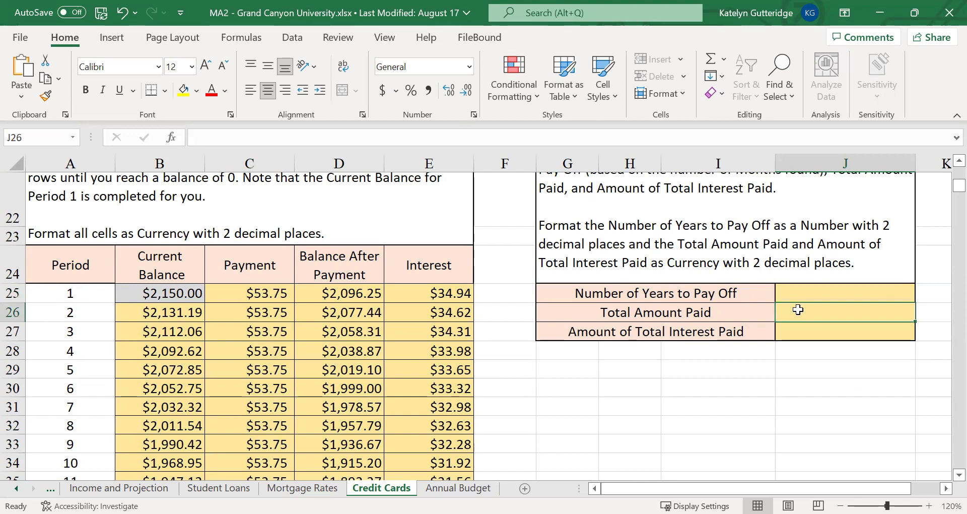
{"action": "left_click", "coordinate": [794, 326]}
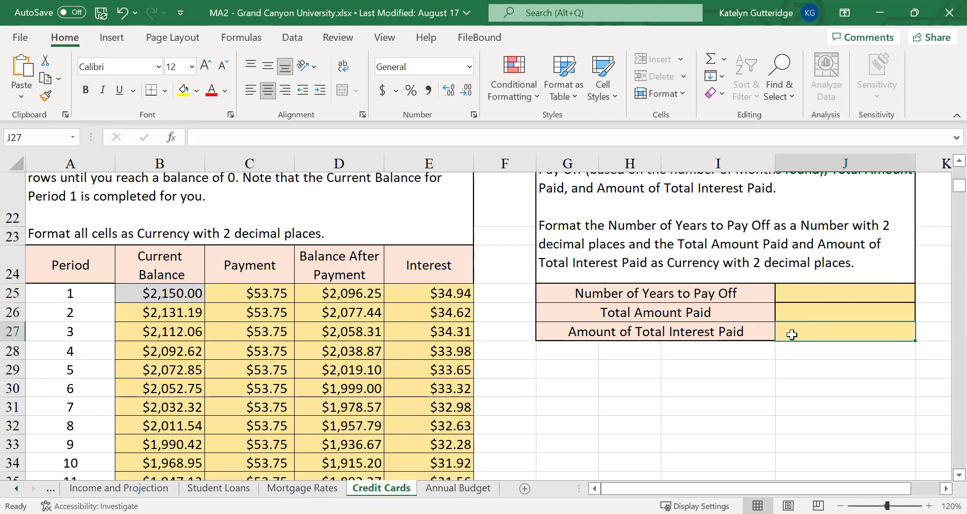